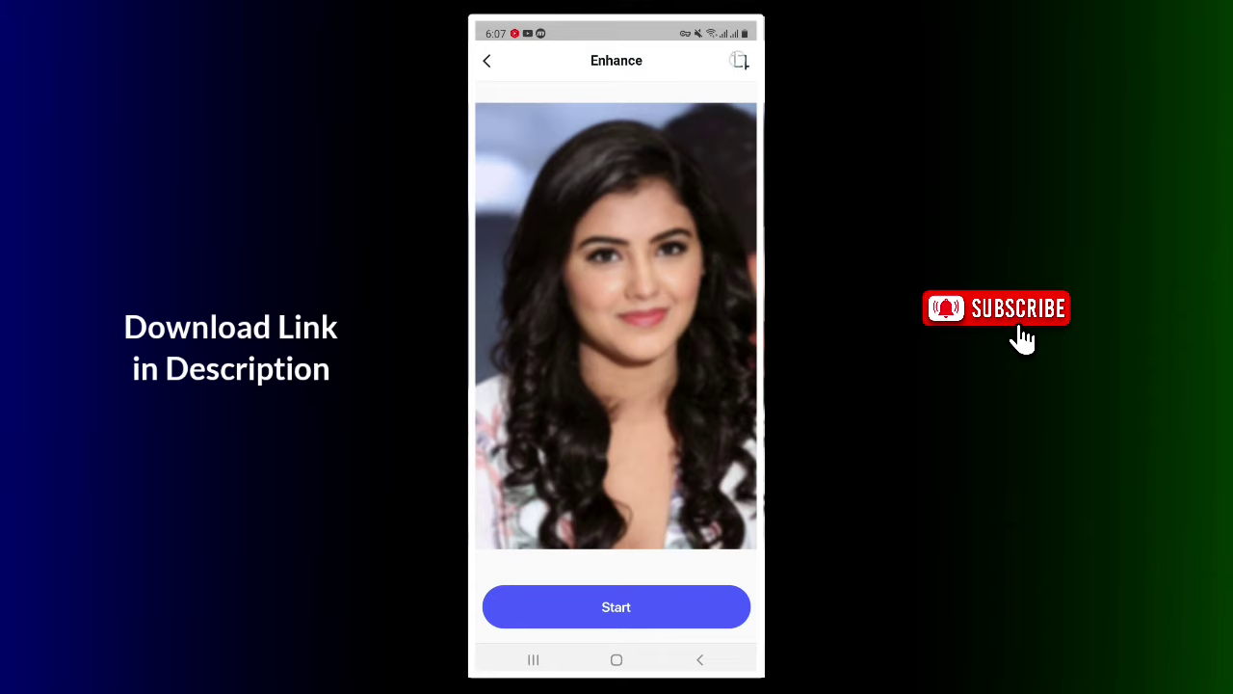
Crop a few pixels off the portrait's top edge, then start the Pixelup enhancement.
left_click(638, 521)
left_click(740, 61)
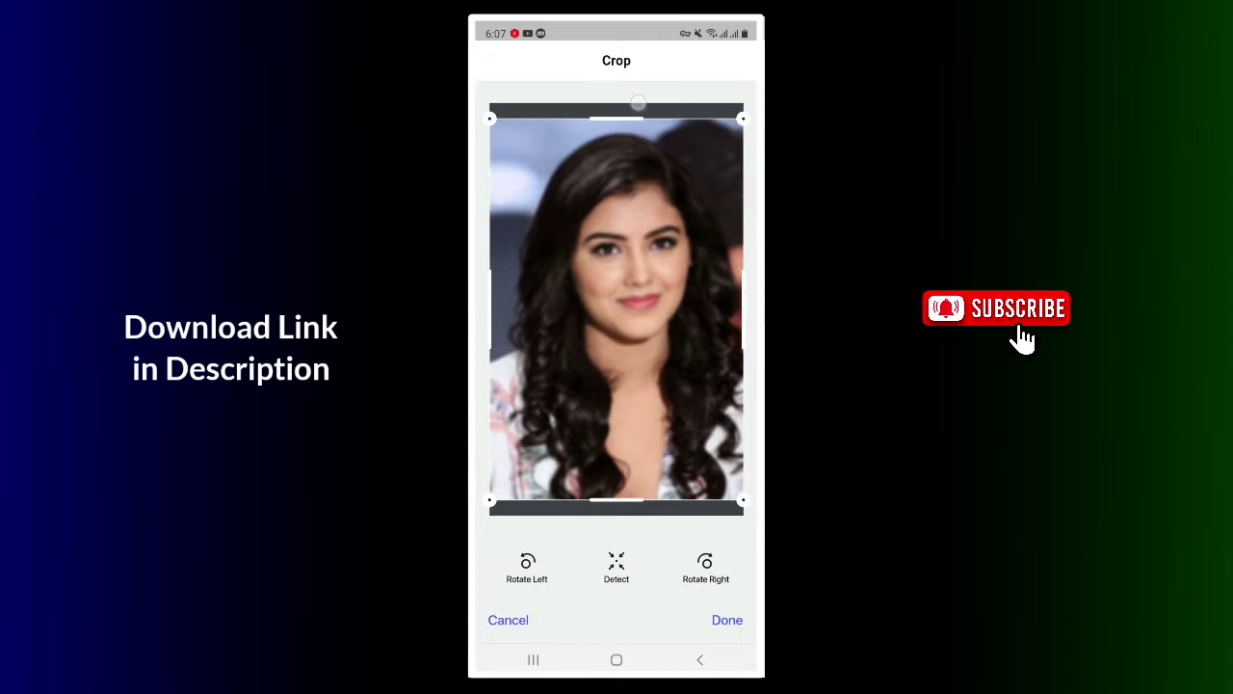
left_click_drag(621, 104, 621, 106)
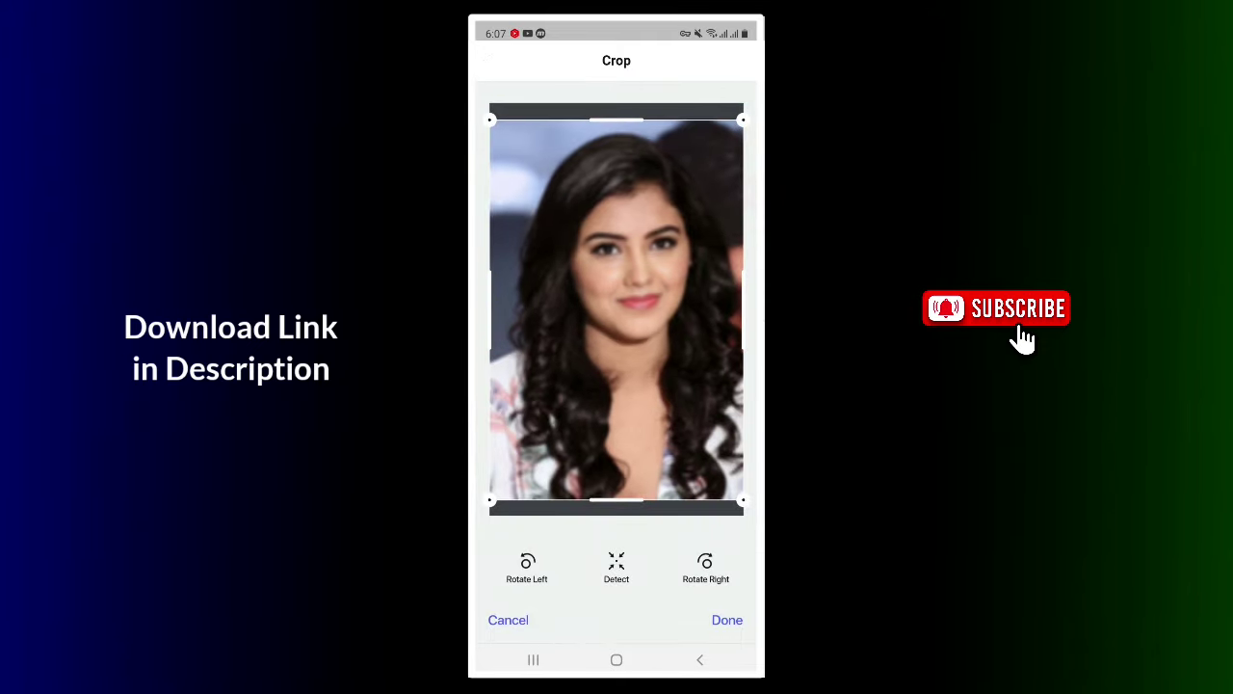
left_click(726, 619)
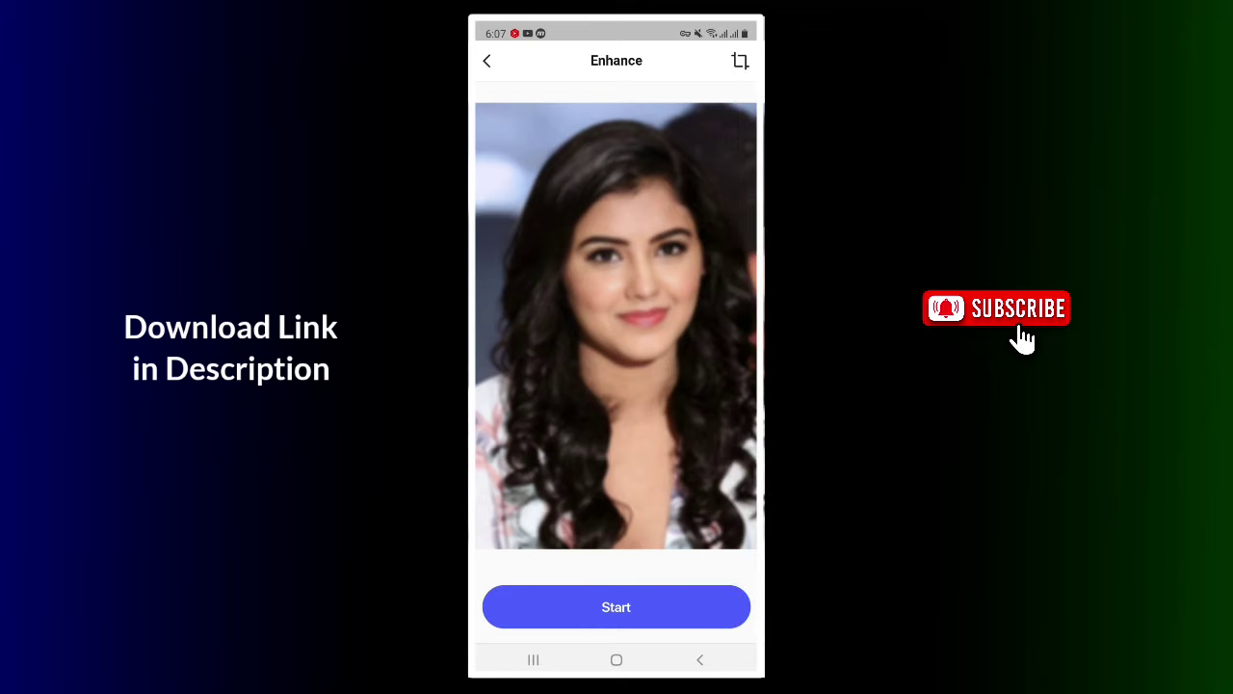
left_click(616, 607)
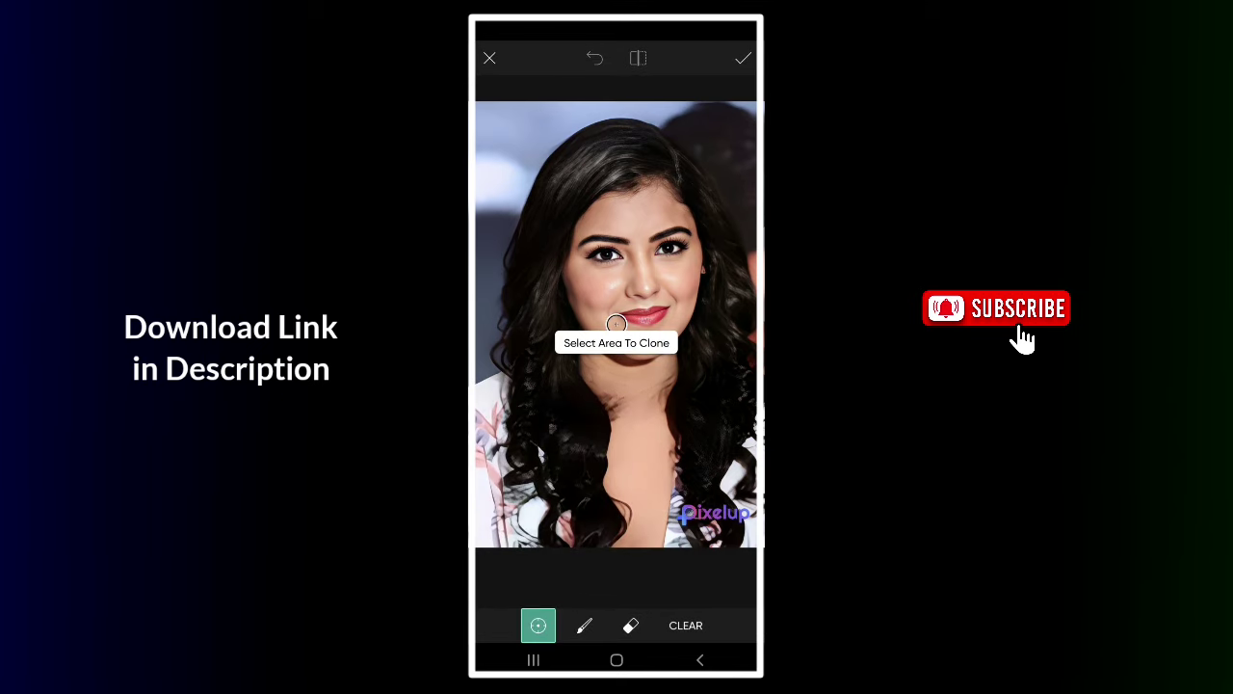
Clone nearby background over the Pixelup watermark letters.
left_click(708, 476)
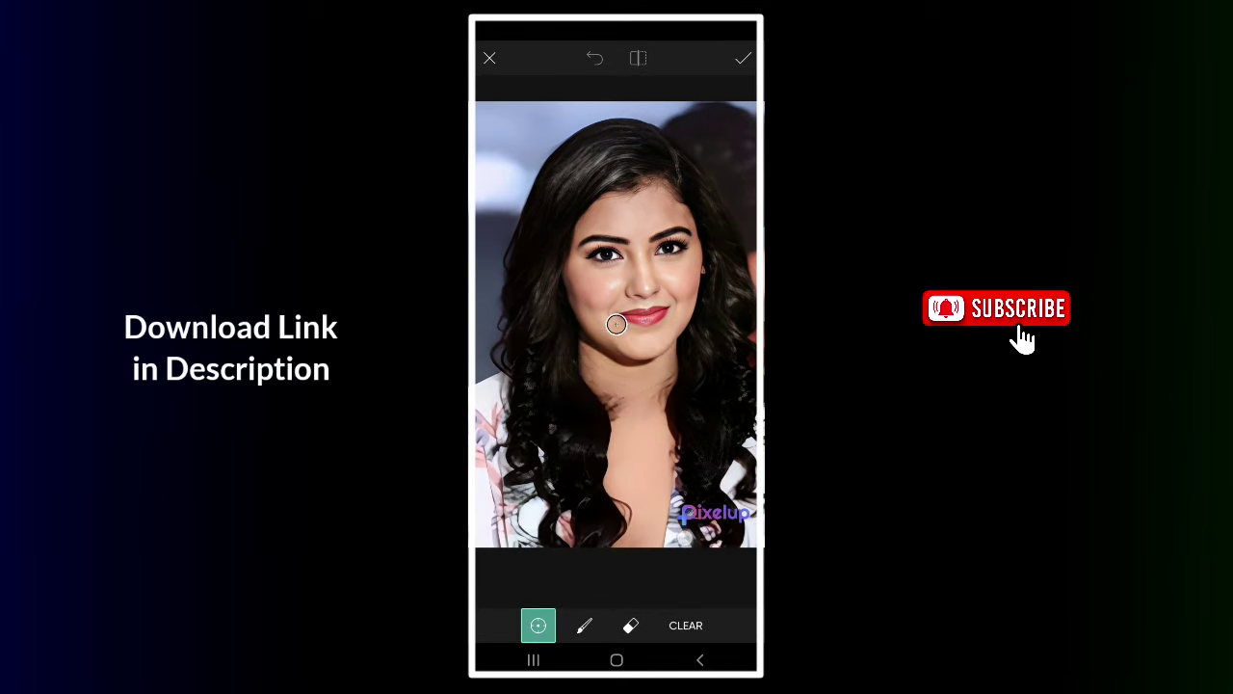
left_click(584, 625)
left_click(684, 536)
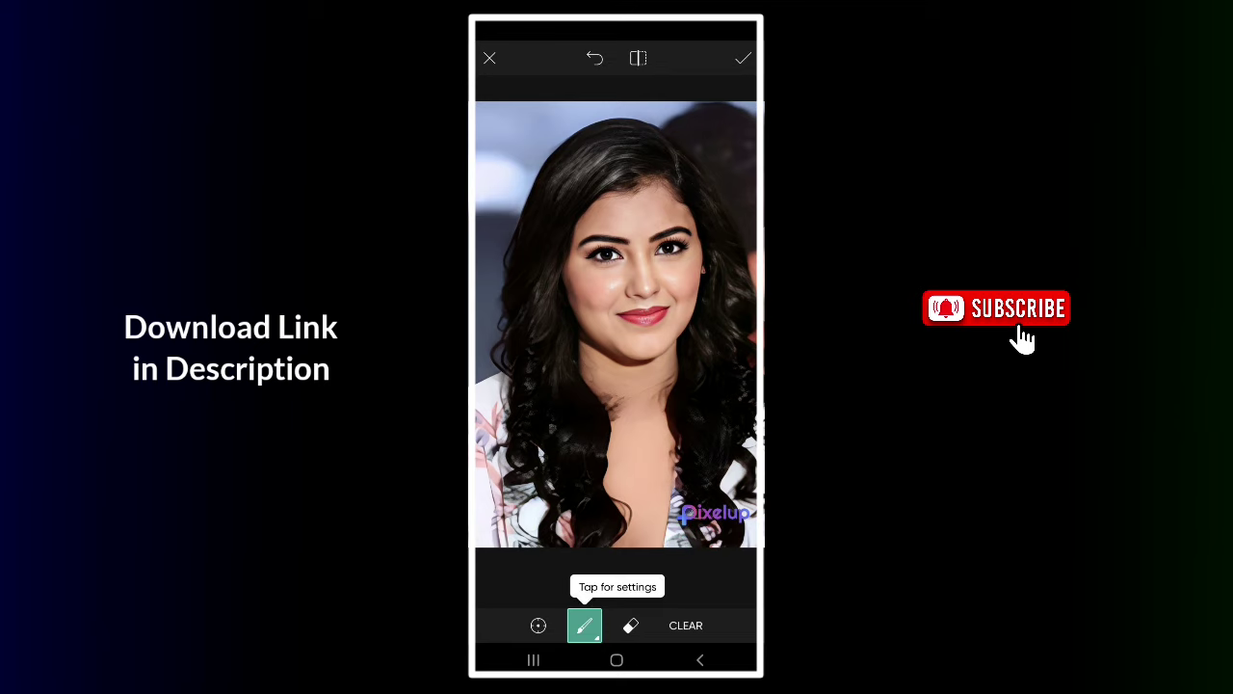
mouse_move(684, 536)
left_mouse_down()
mouse_move(741, 512)
mouse_move(713, 513)
left_mouse_up()
left_click(537, 625)
left_click(584, 625)
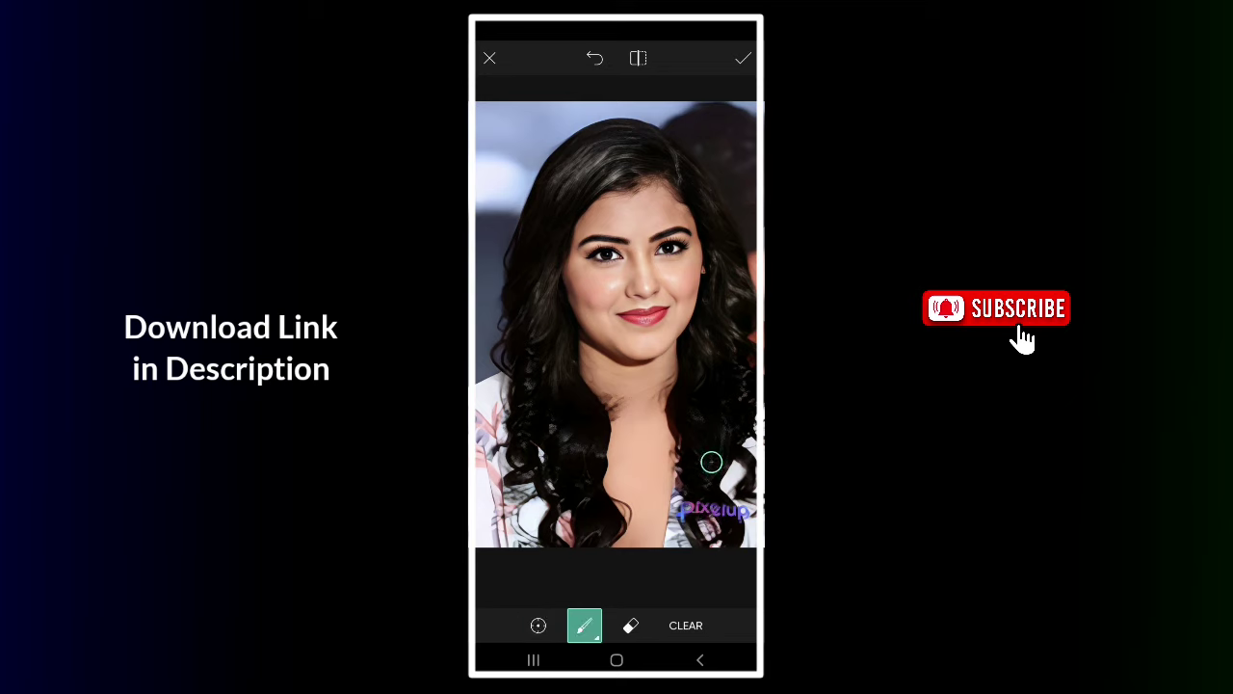
left_click_drag(710, 463, 746, 468)
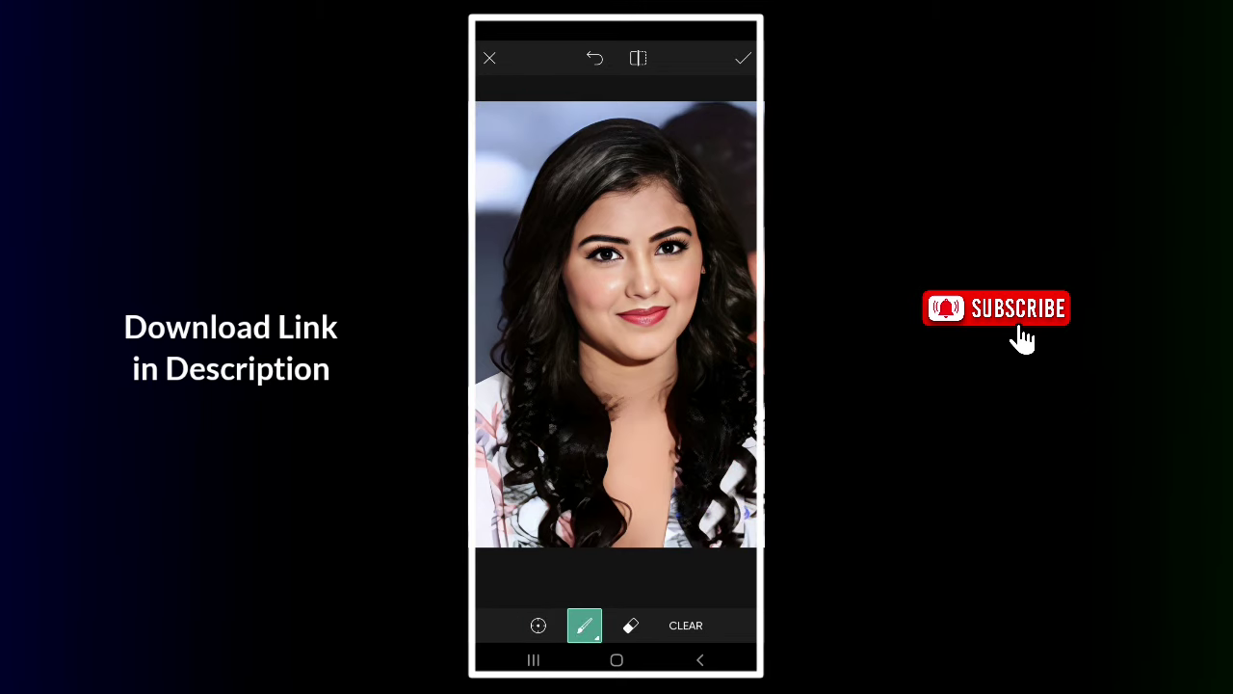
Clone over the remaining lower-right edge and apply the watermark removal.
left_click(538, 626)
left_click(584, 625)
left_click_drag(742, 442, 745, 529)
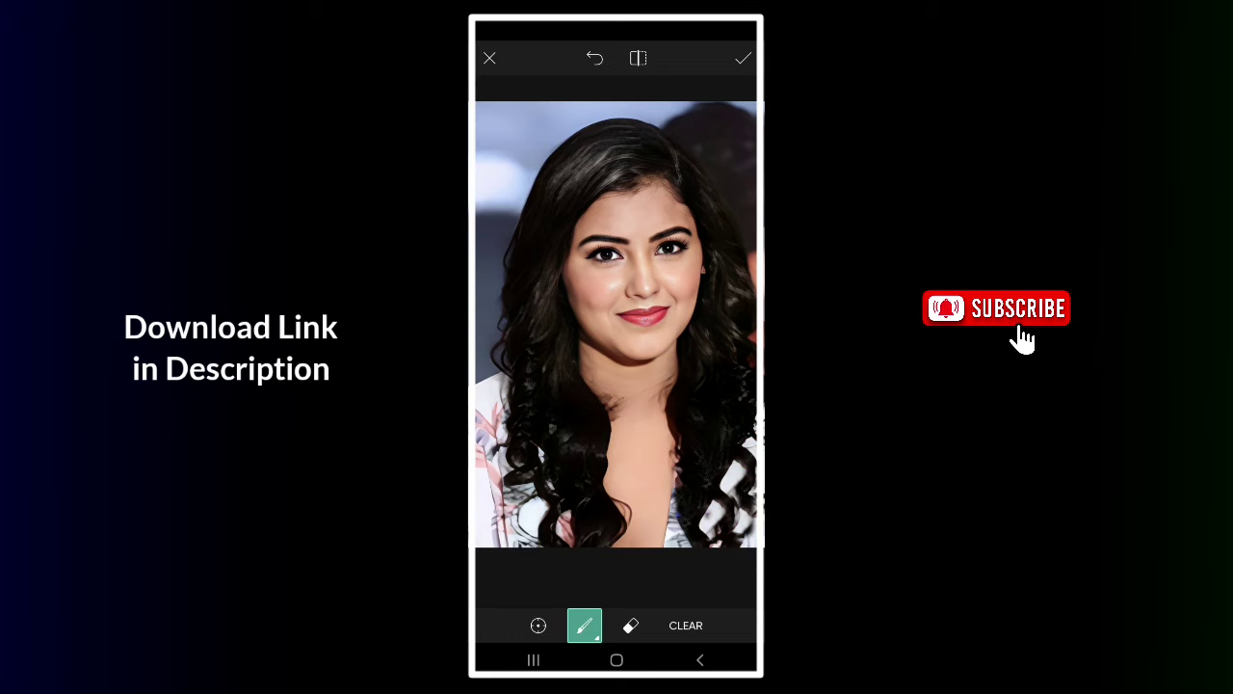
left_click(743, 58)
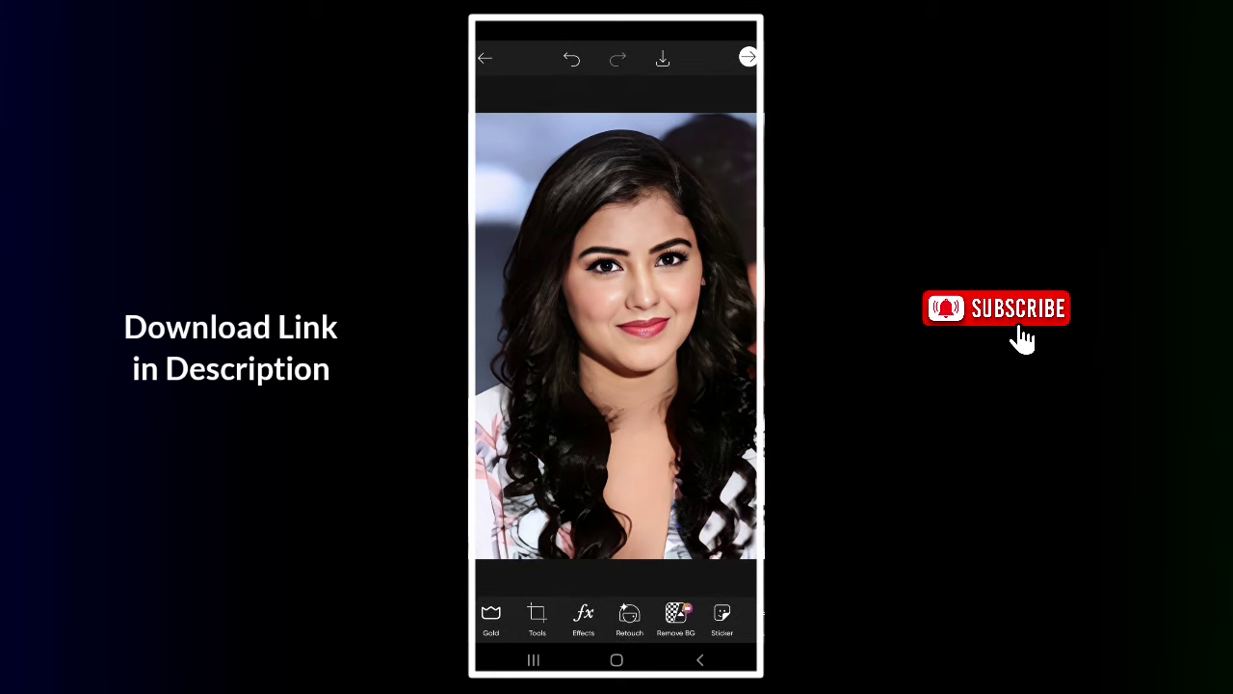
Save the cleaned portrait as a 100%-quality JPG to the gallery, then go to the home screen.
left_click(663, 59)
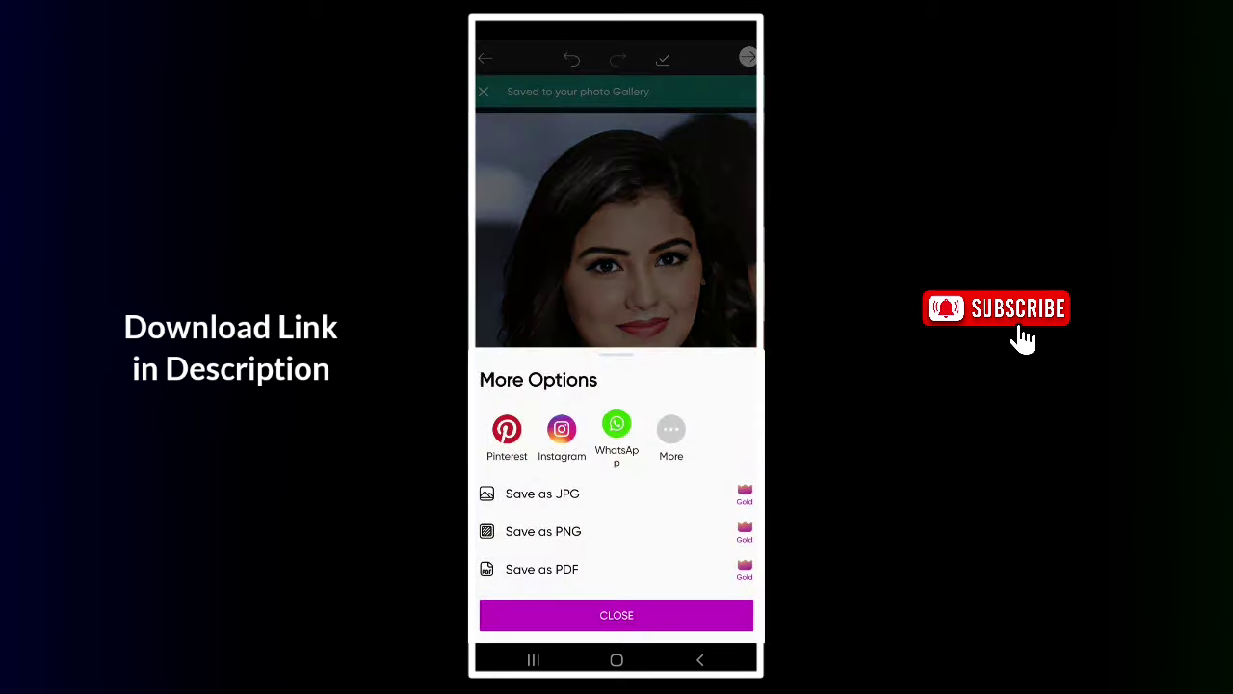
left_click(543, 493)
left_click(672, 603)
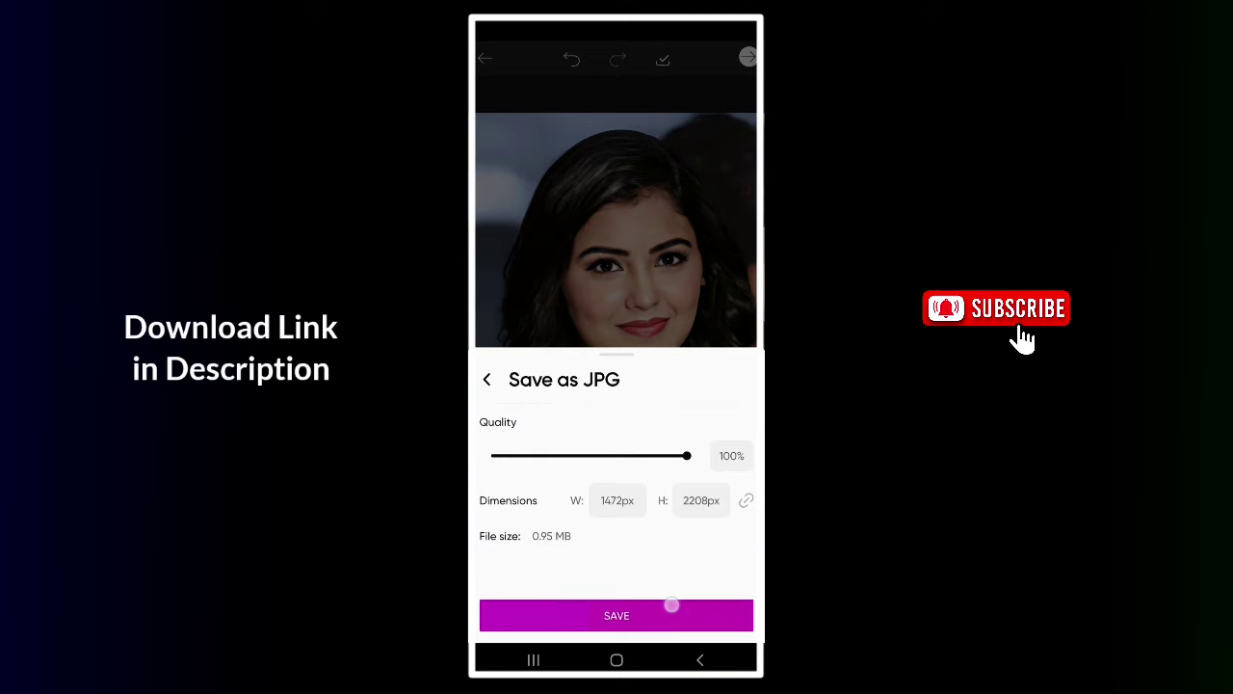
left_click(617, 659)
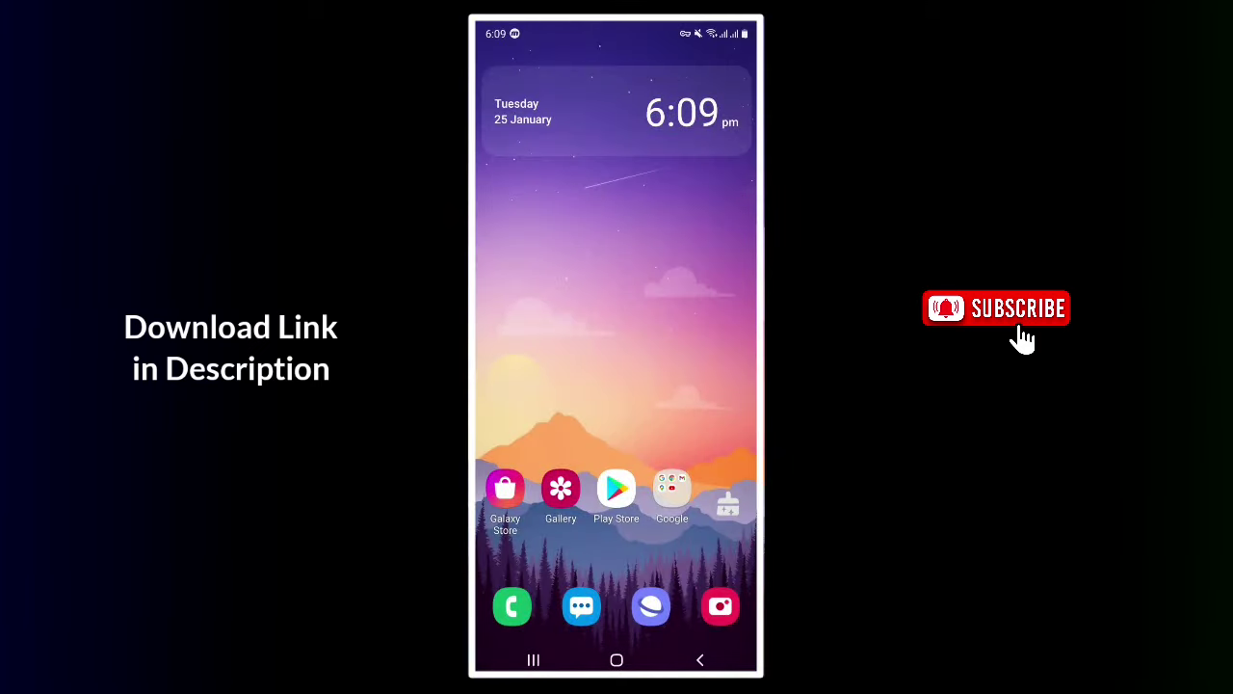